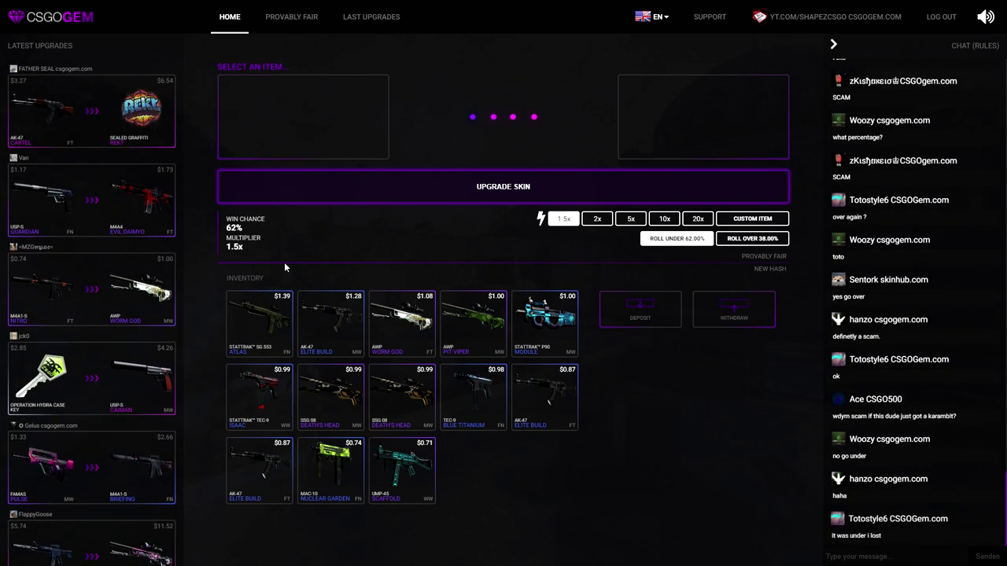
- Pick the UMP-45 Scaffold, then the MAC-10 Nuclear Garden, targeting the 10x Nova Antique
click(414, 475)
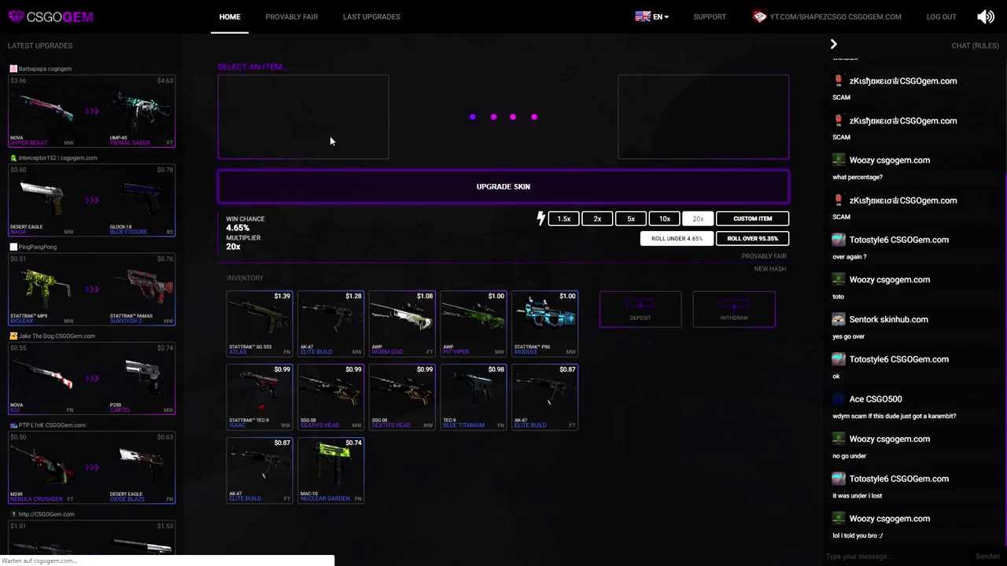
click(372, 17)
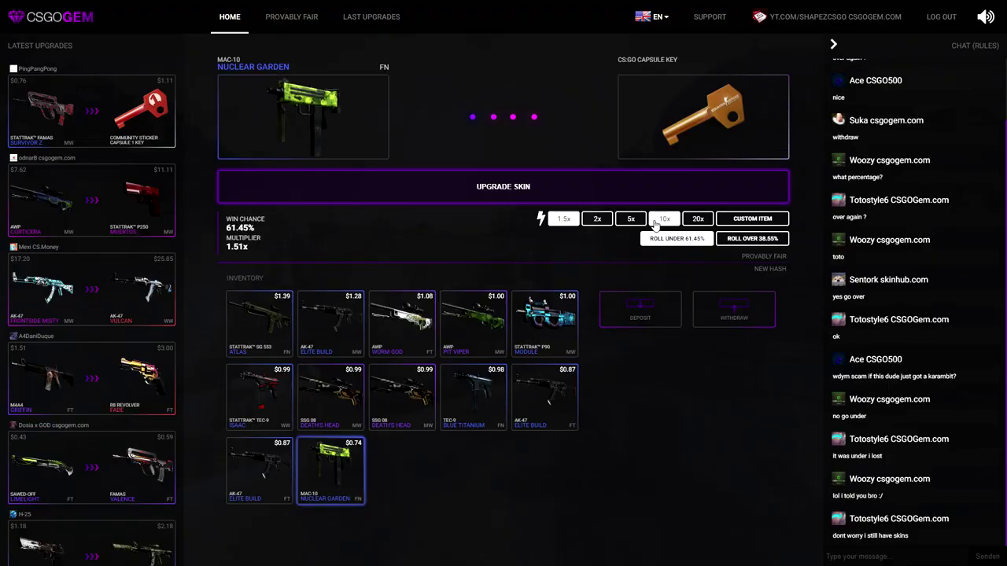
click(658, 222)
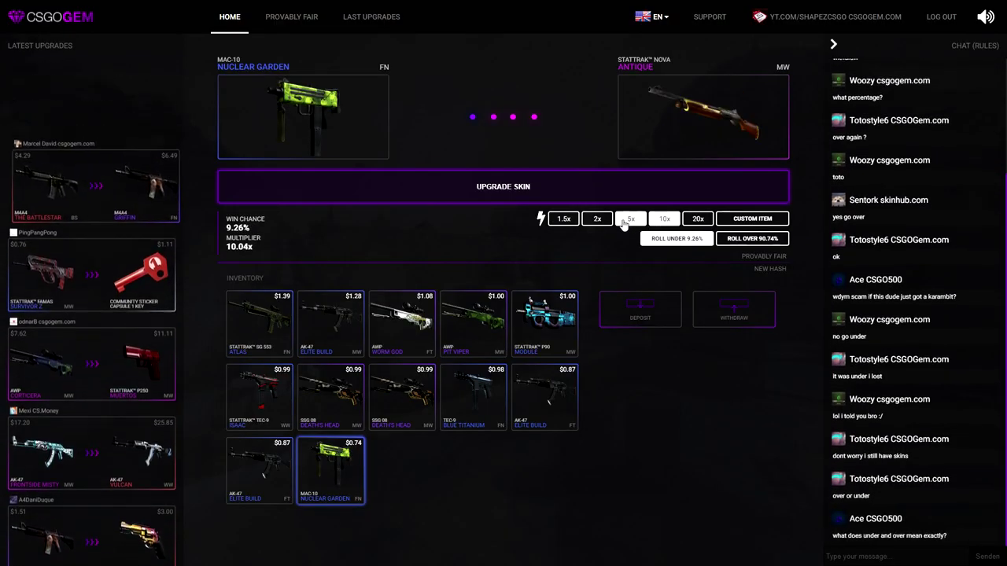
click(627, 221)
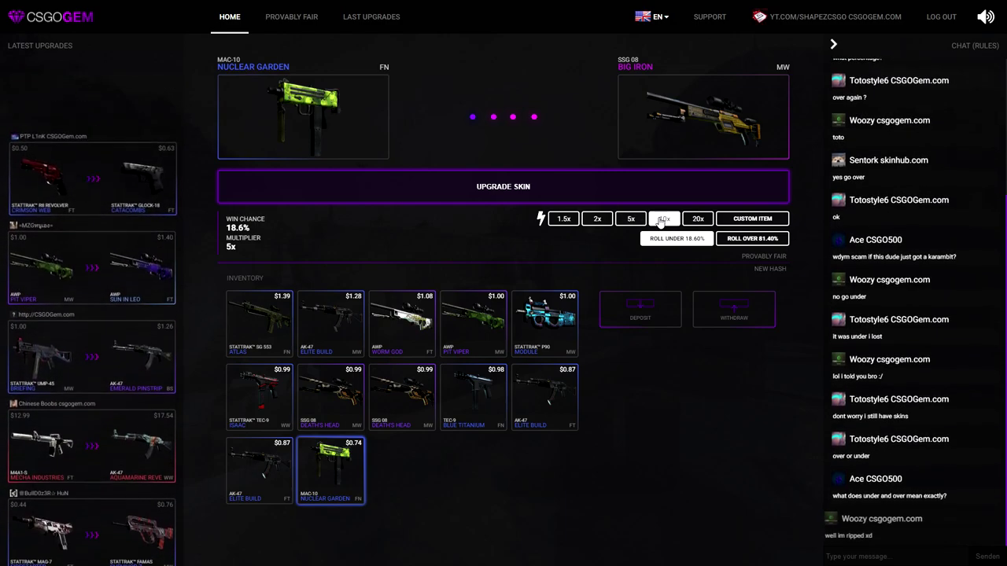
click(663, 221)
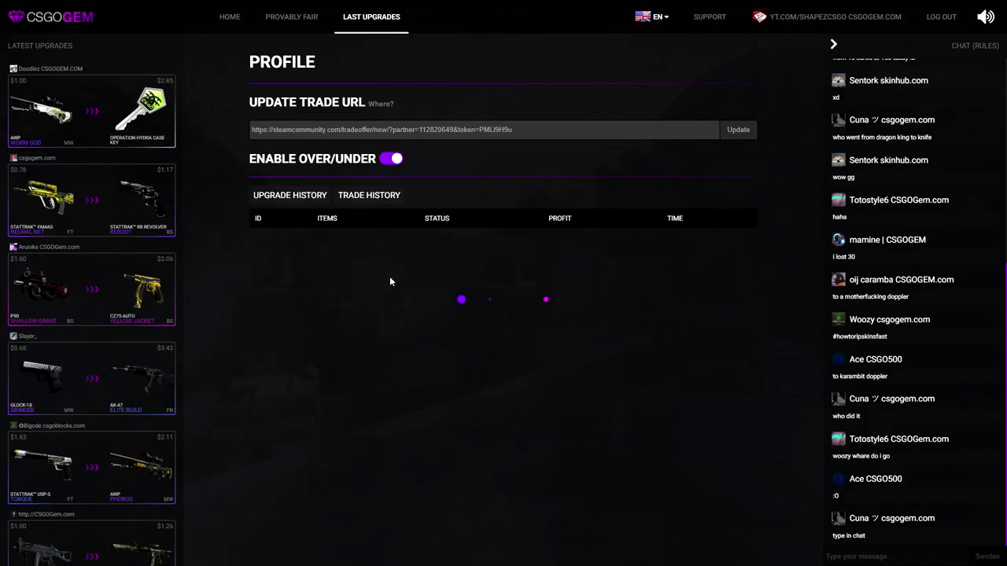
- Close the failed MAC-10 upgrade details and return to the upgrade page
click(397, 248)
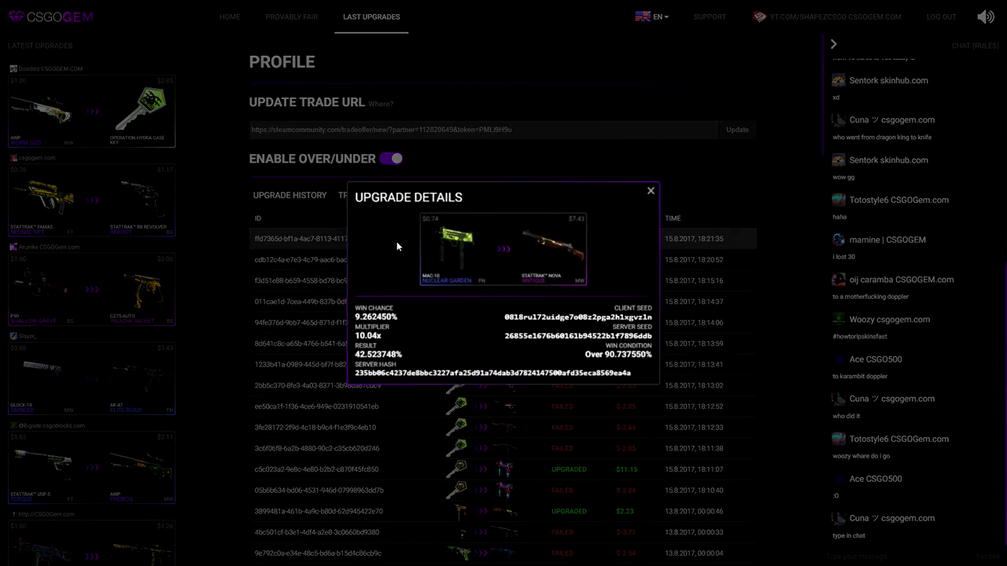
click(196, 247)
click(229, 24)
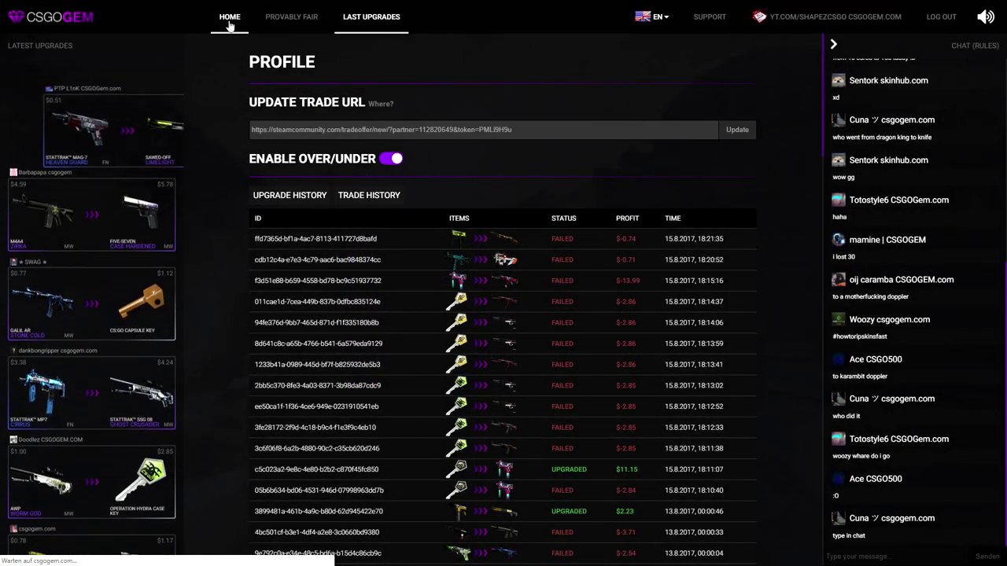
- Run 10x upgrades of both AK-47 Elite Builds toward the M4A1-S Flashback, then the TEC-9 Blue Titanium
click(283, 450)
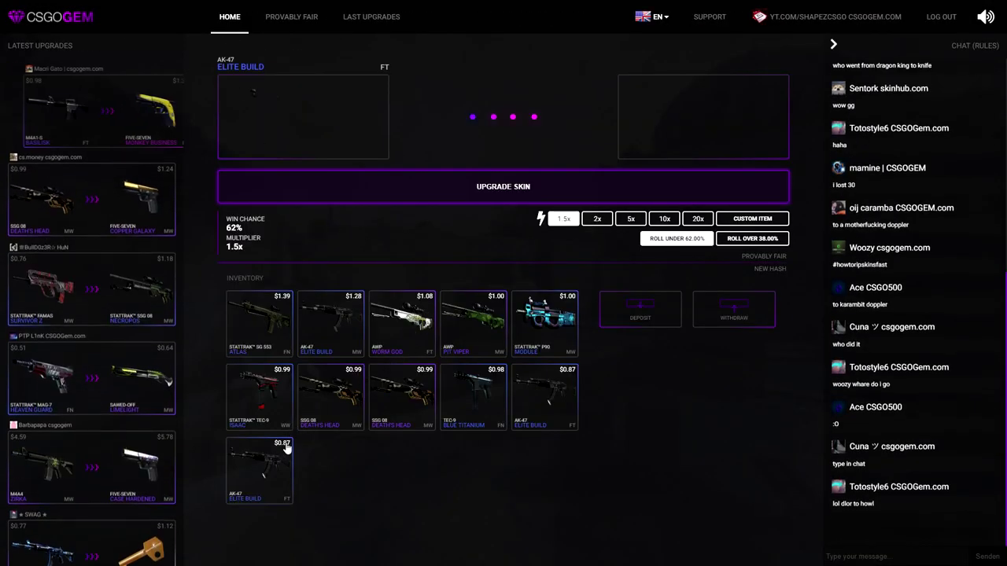
click(663, 219)
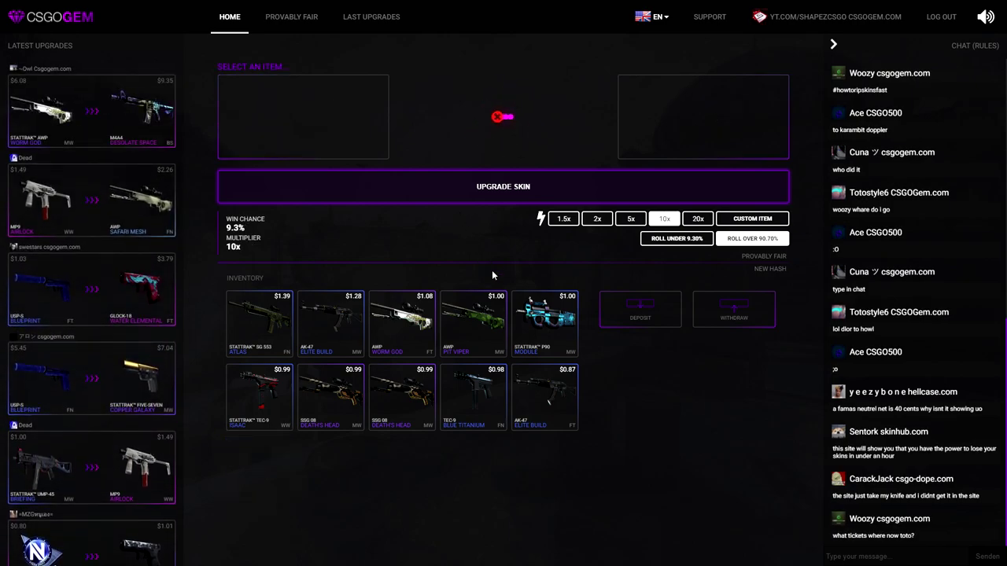
click(540, 391)
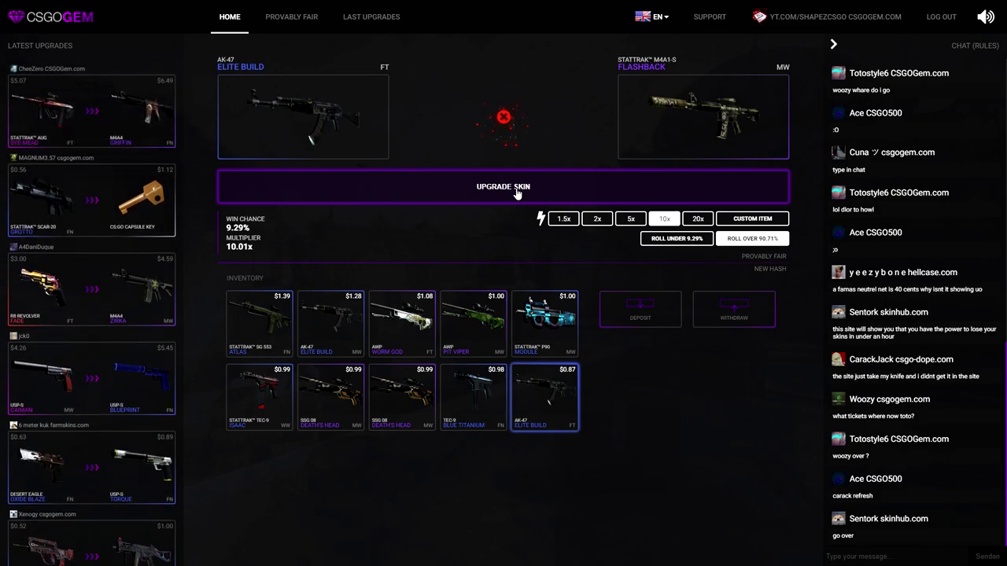
click(474, 388)
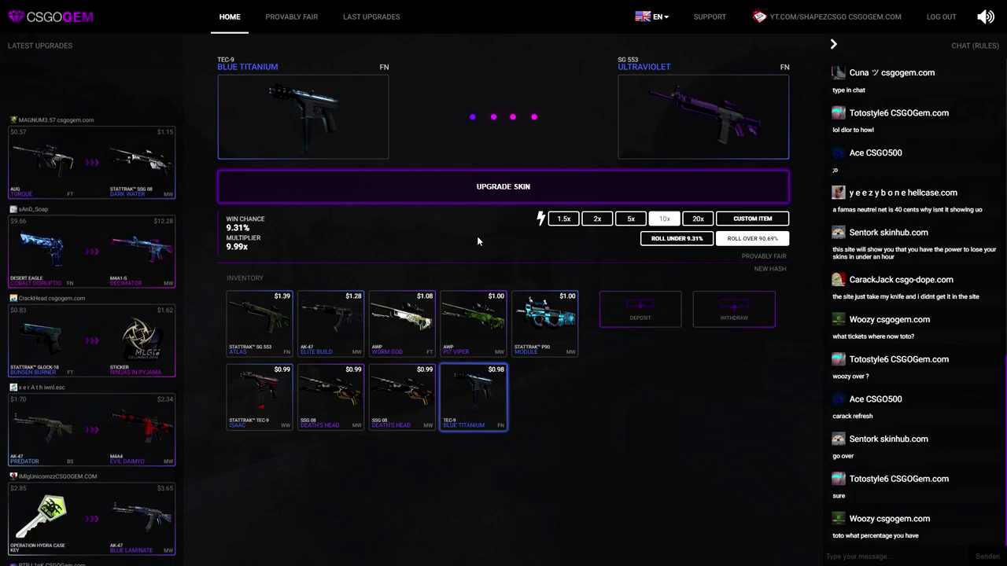
click(505, 201)
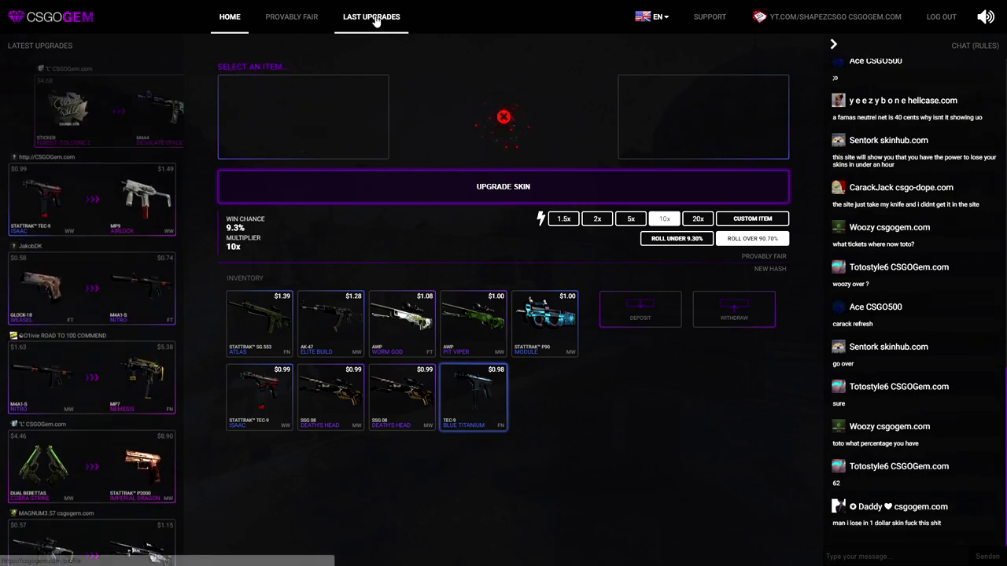
- View the failed AK-47 Elite Build upgrade's details in Last Upgrades, then return Home
click(376, 19)
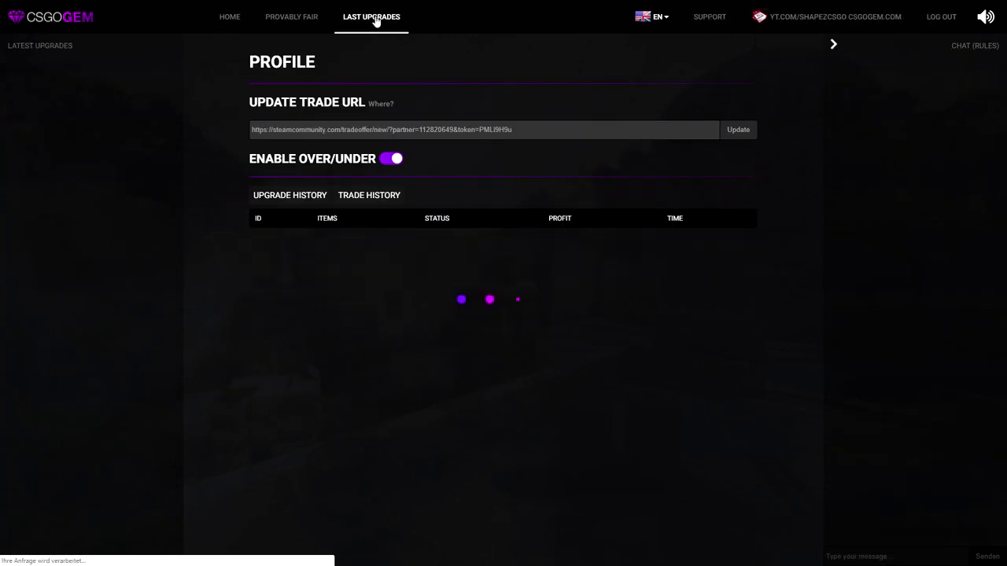
click(365, 240)
click(320, 251)
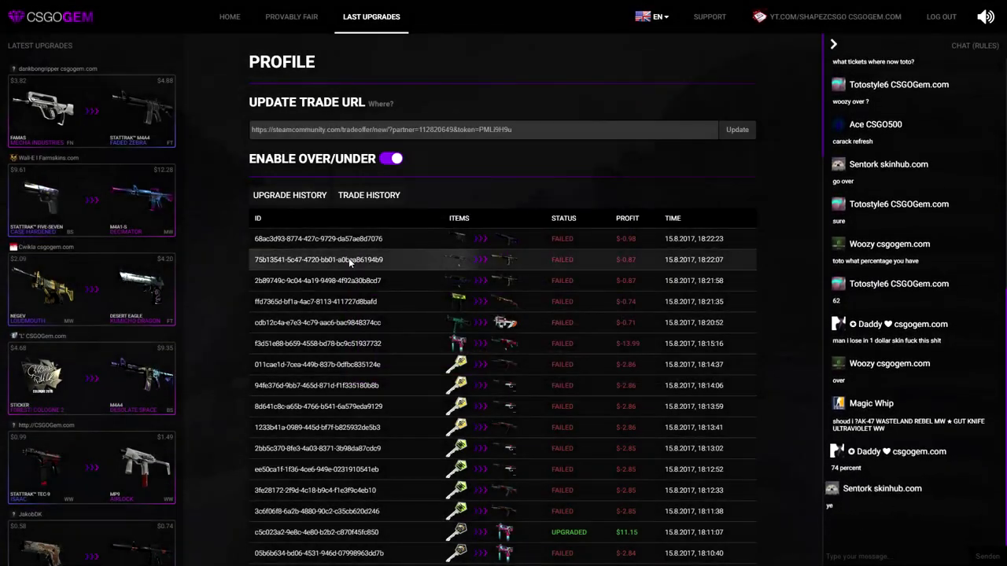
click(349, 258)
click(277, 263)
click(329, 280)
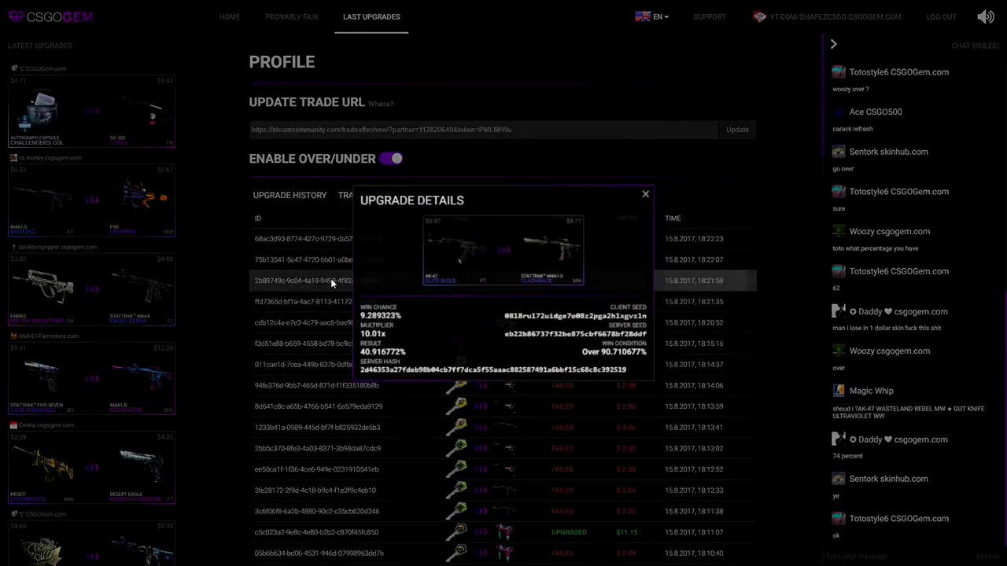
click(270, 267)
click(229, 19)
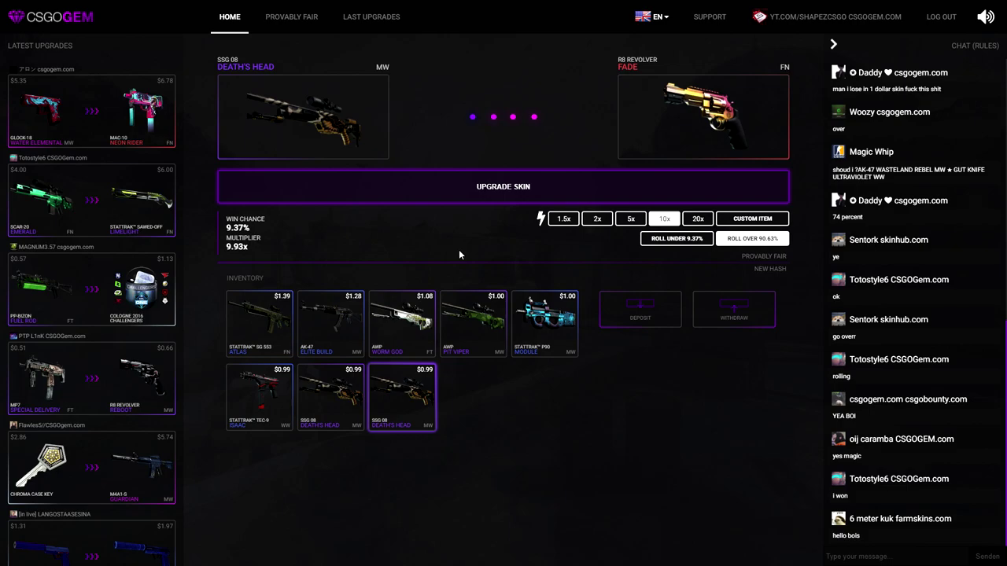
- Upgrade both SSG 08 Death's Heads toward the R8 Revolver Fade, review both failures, and return Home
click(511, 202)
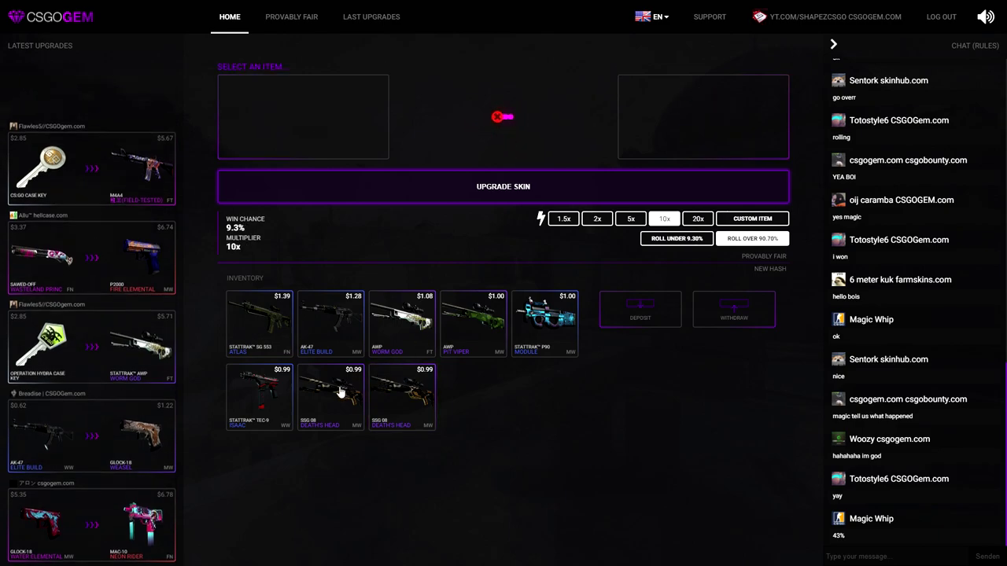
click(405, 384)
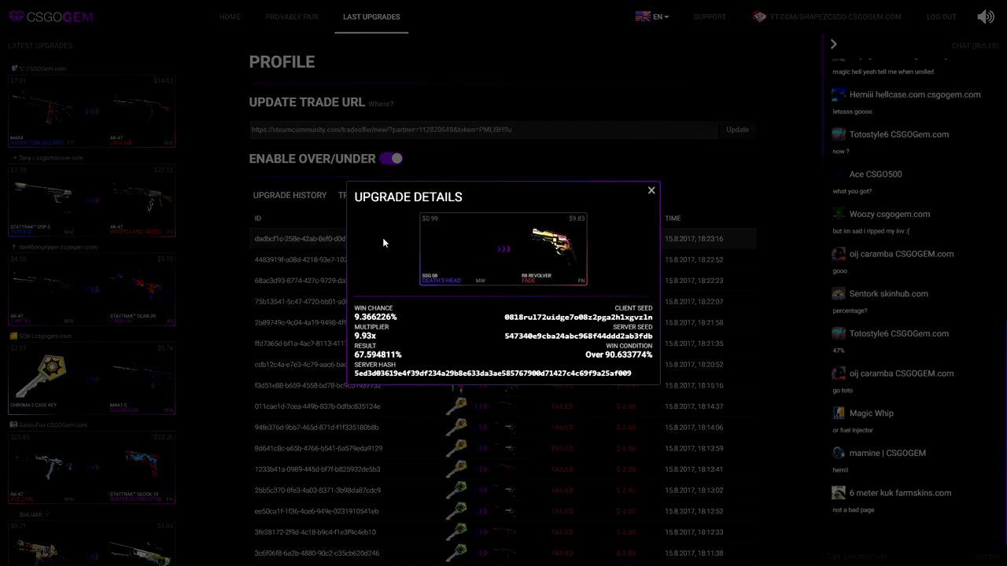
click(305, 247)
click(348, 260)
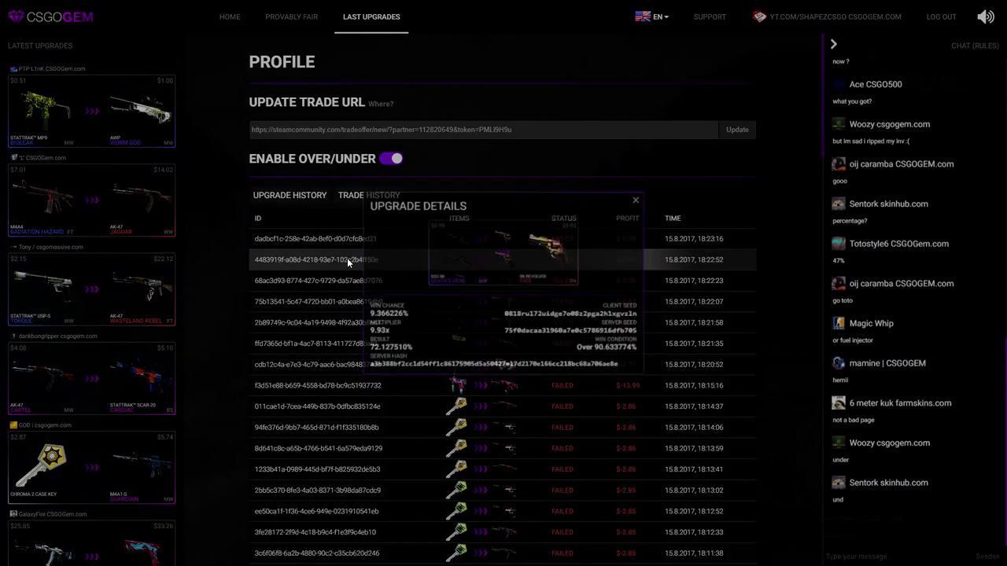
click(284, 252)
click(234, 17)
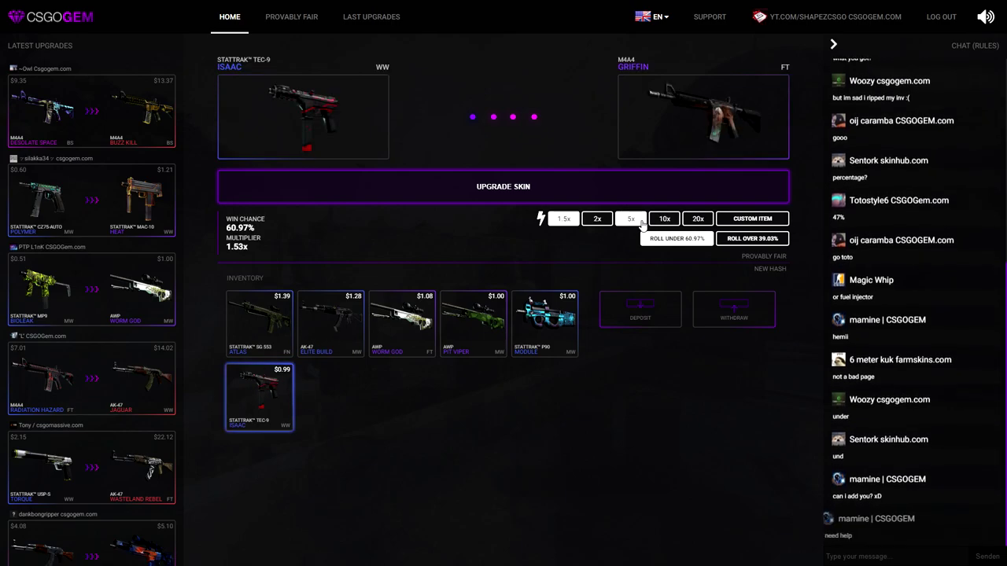
- Choose the AK-47 Orbit MK01 from the custom target list, then bring up the upgrade history
click(752, 218)
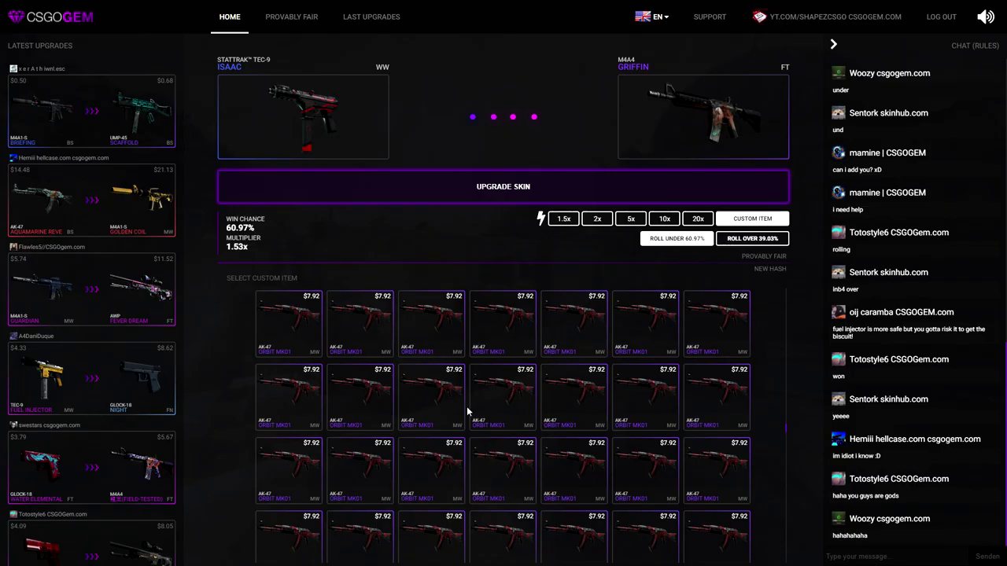
click(512, 407)
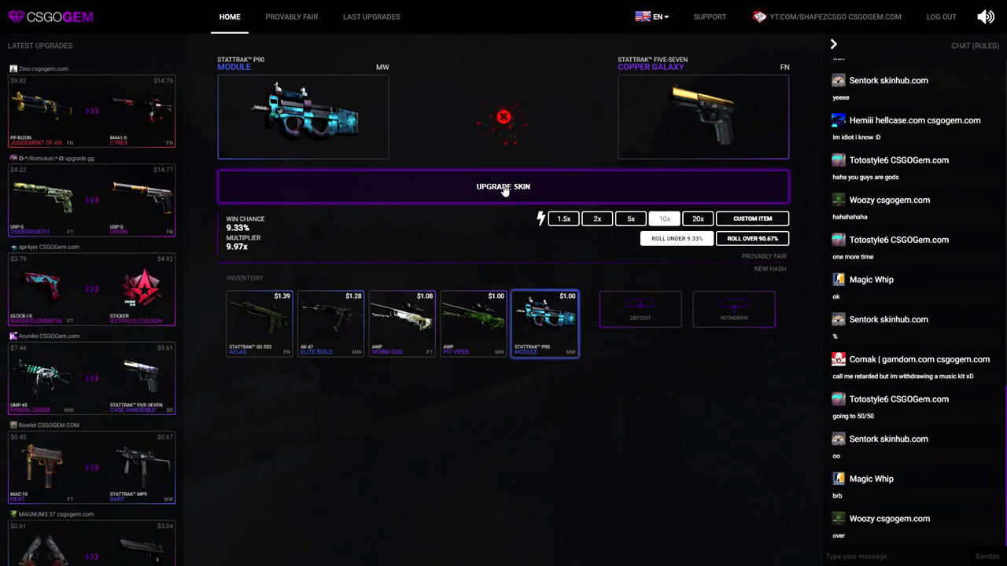
click(372, 16)
- Review the failed P90 Module and StatTrak TEC-9 Isaac upgrade details, then return Home
click(405, 239)
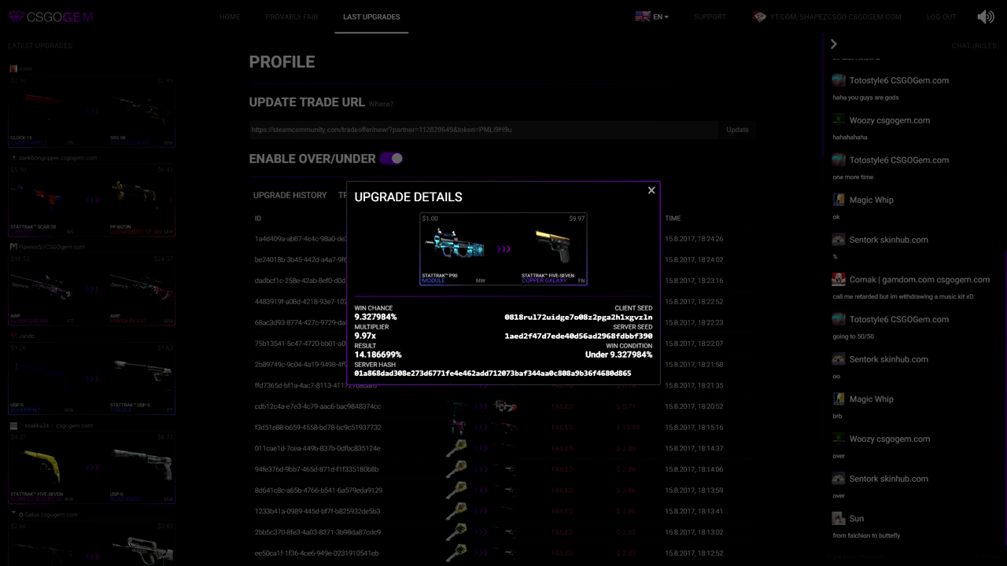
click(334, 275)
click(306, 266)
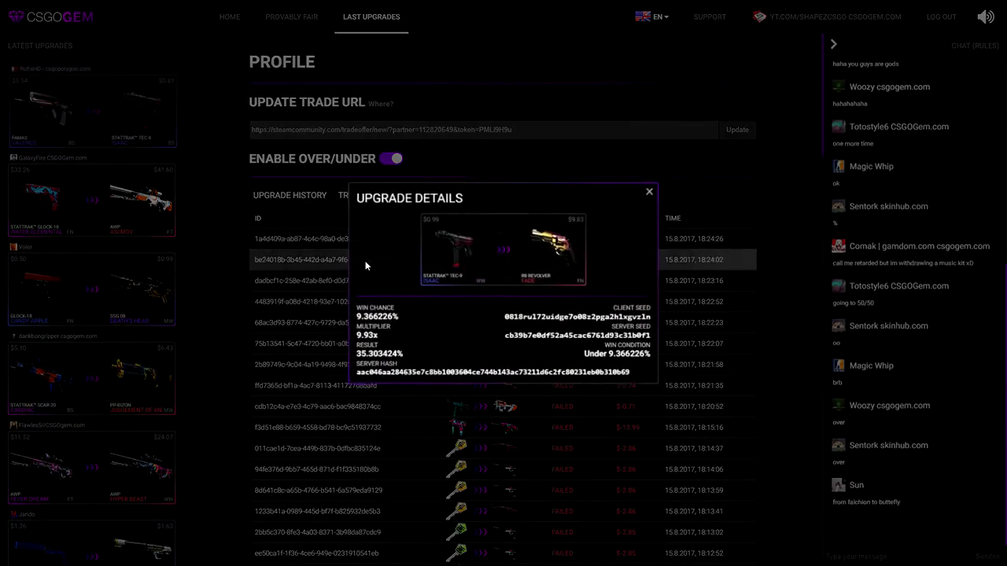
click(306, 266)
click(229, 16)
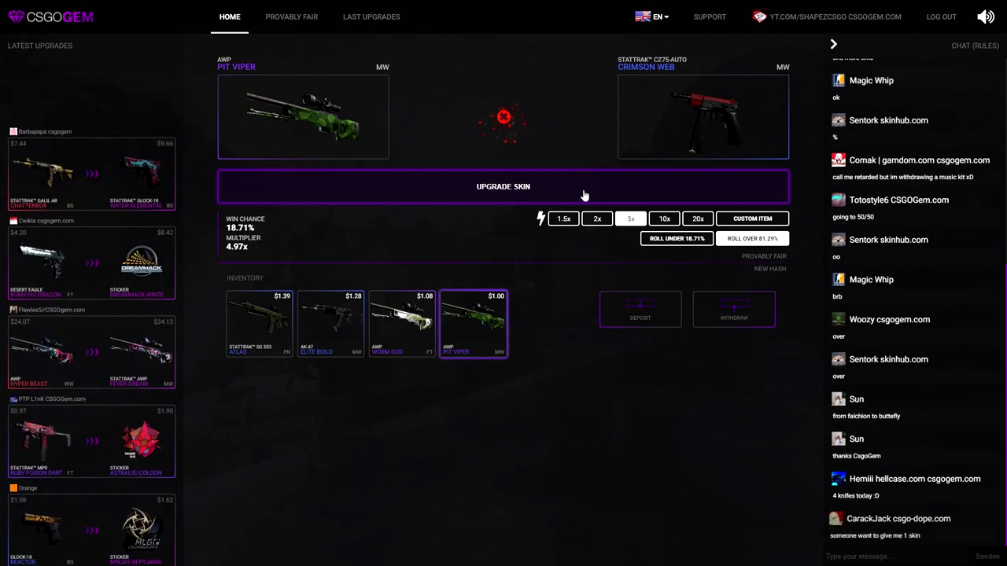
- Select the AWP Worm God, then the AK-47 Elite Build, for 5x upgrades
click(403, 313)
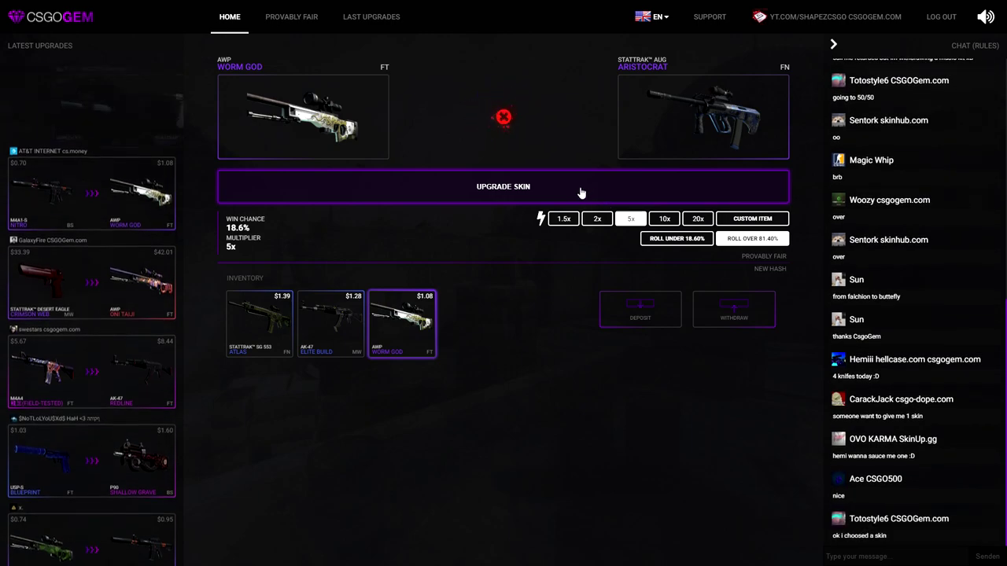
click(320, 316)
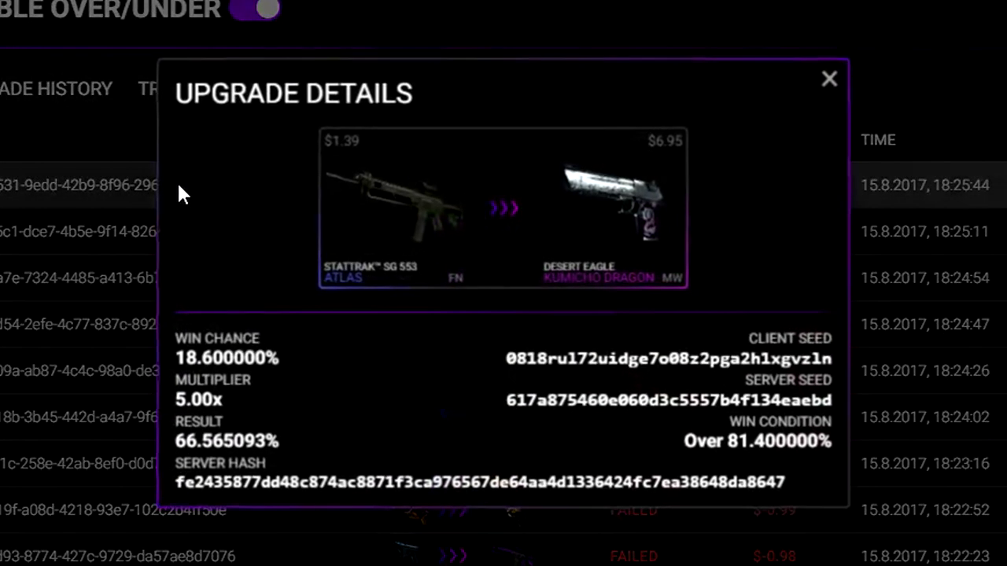
click(153, 206)
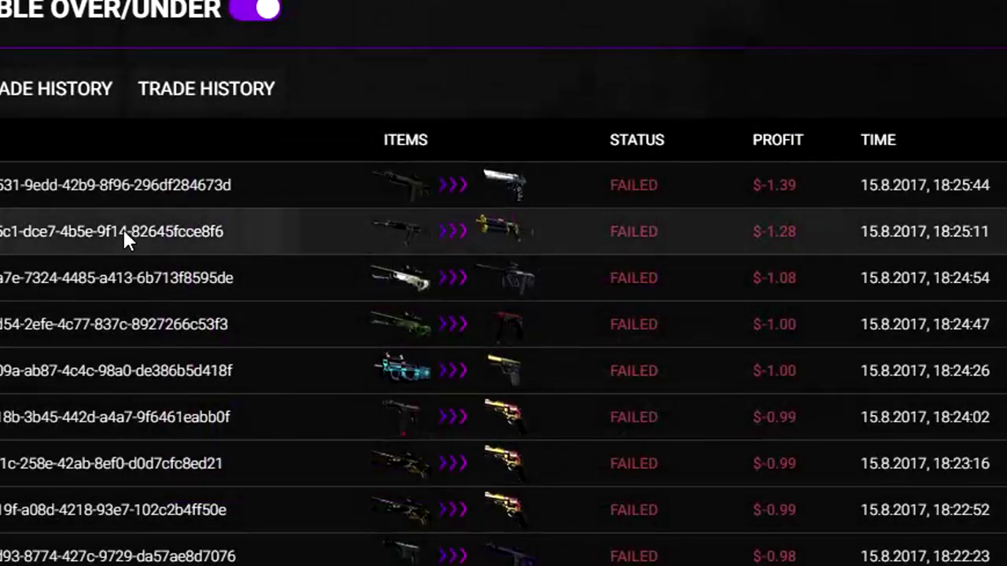
click(128, 234)
click(81, 279)
click(115, 277)
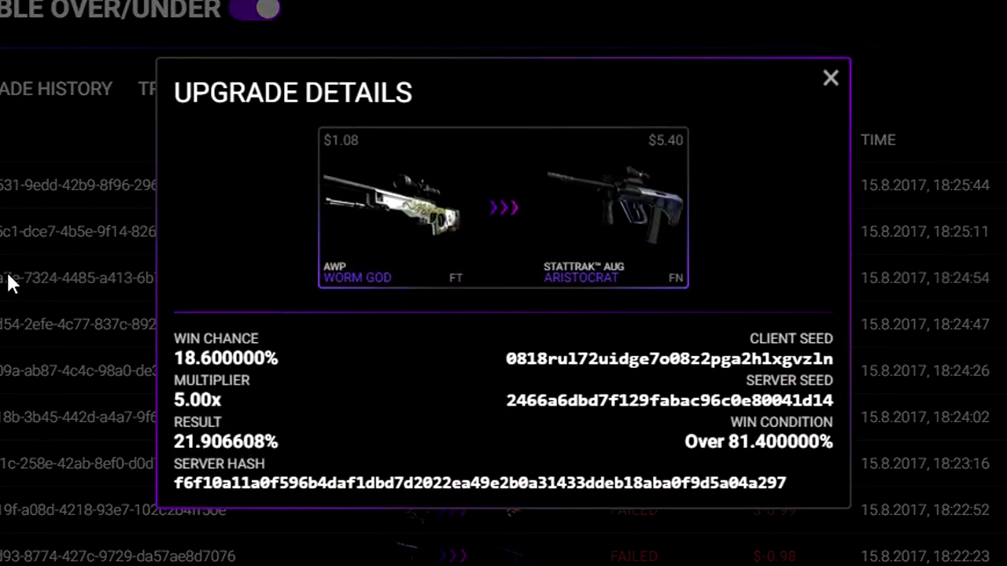
click(8, 283)
click(117, 332)
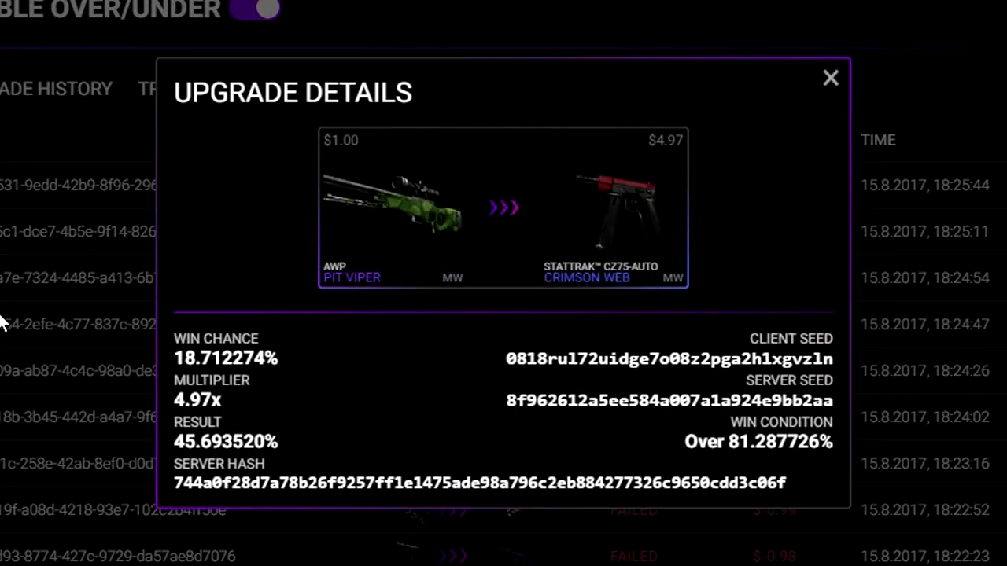